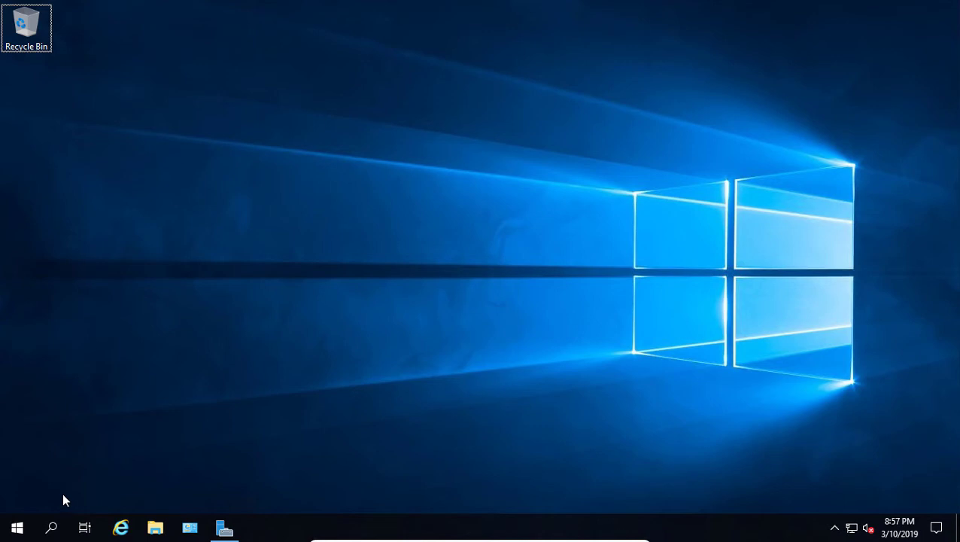
Open the Virus & threat protection page of Windows Security from the system's About settings
click(15, 529)
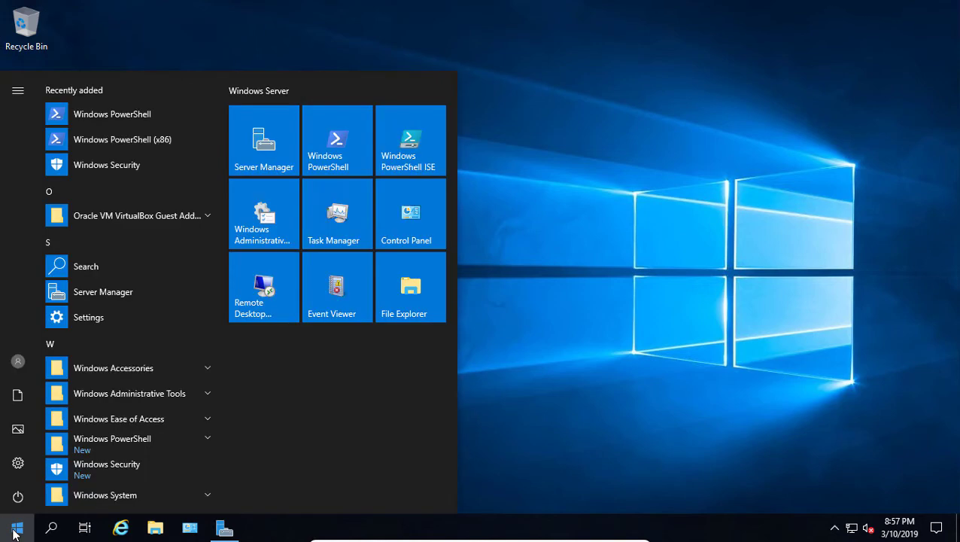
click(18, 464)
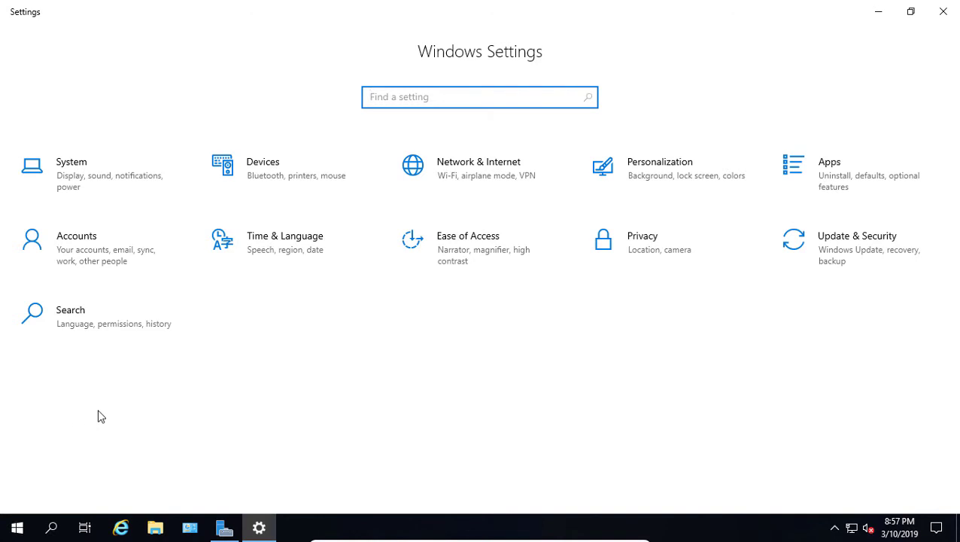
click(106, 172)
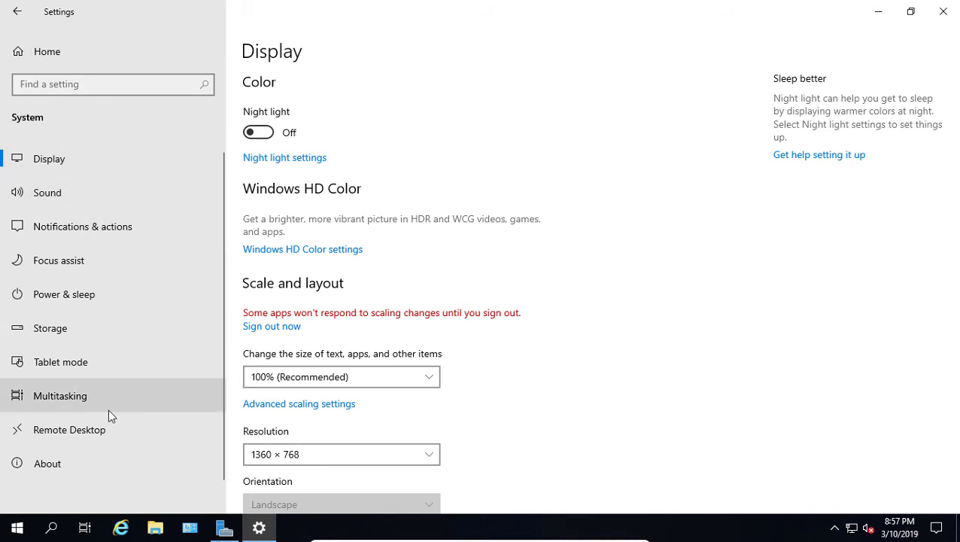
click(52, 466)
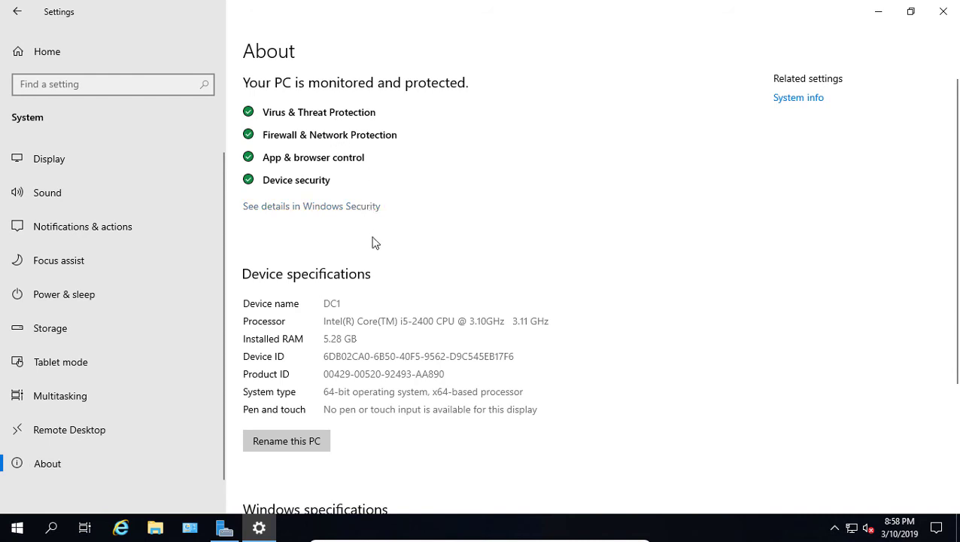
click(346, 208)
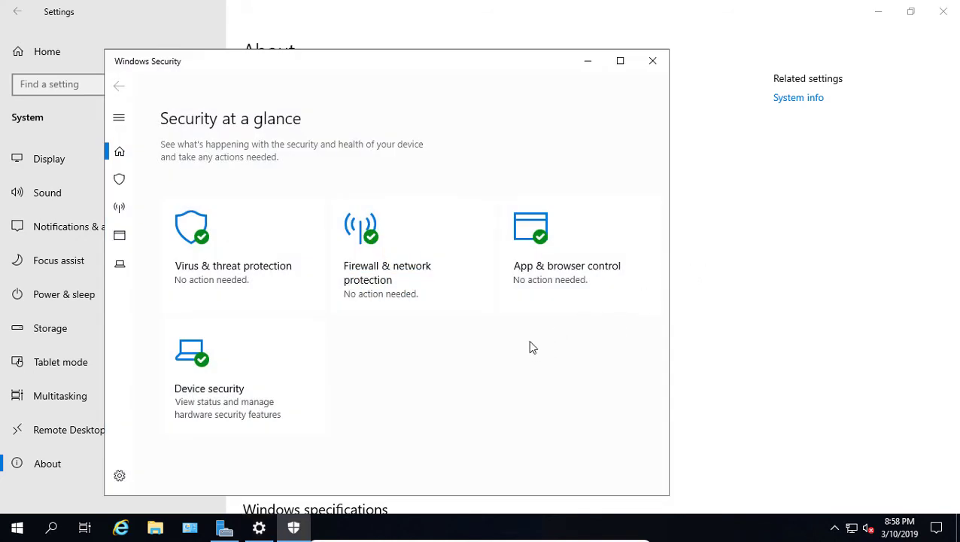
click(234, 252)
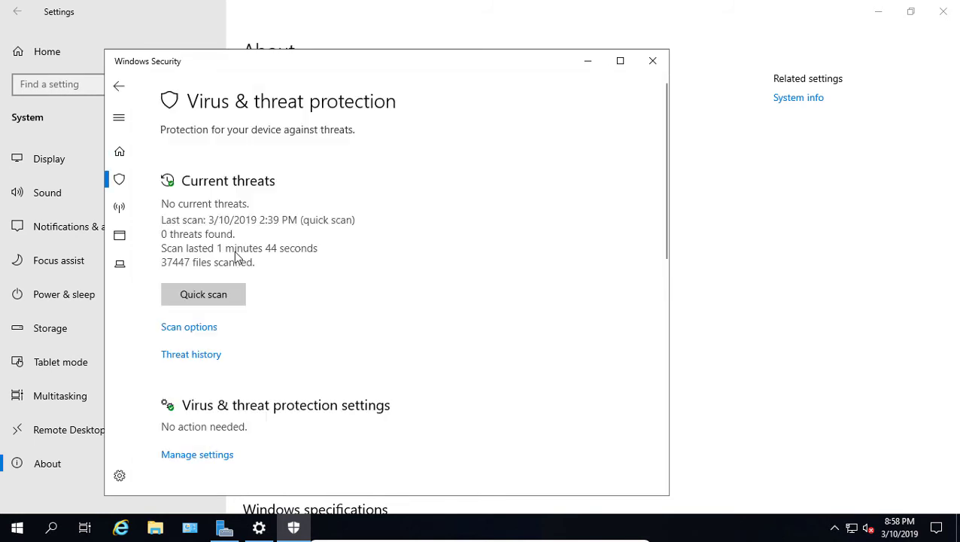
Start a quick virus scan of the device and cancel it
click(223, 296)
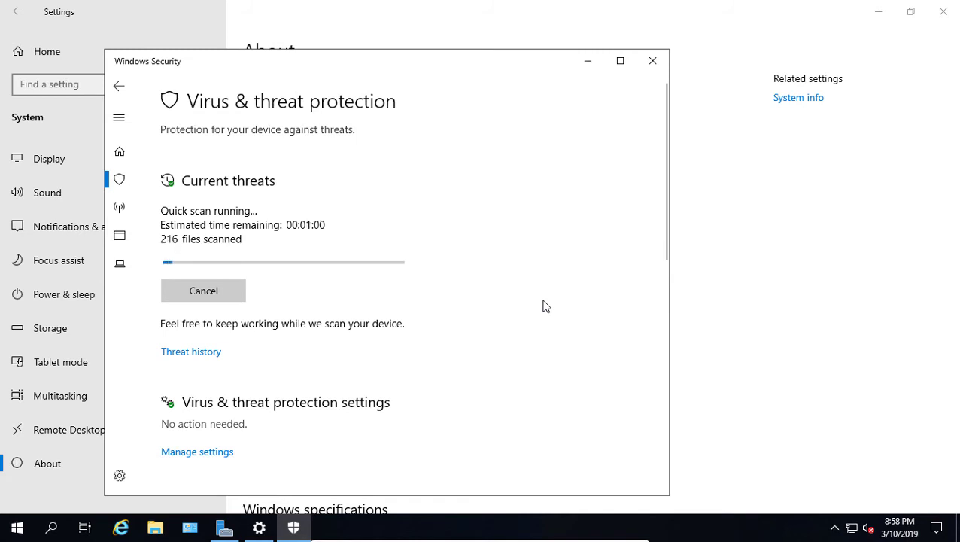
click(193, 295)
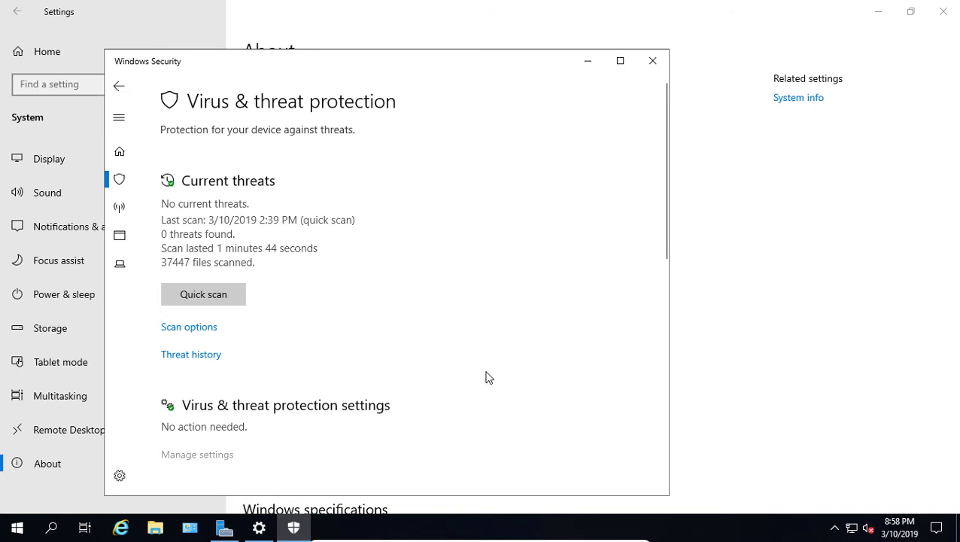
Turn on Controlled folder access from the virus and threat protection settings
click(209, 456)
scroll(615, 268, down, 2)
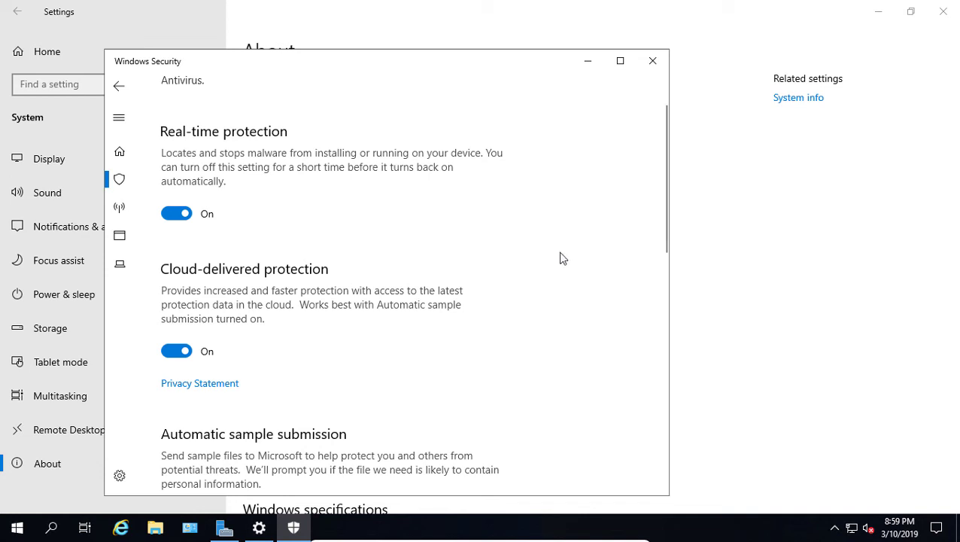
scroll(559, 258, down, 1)
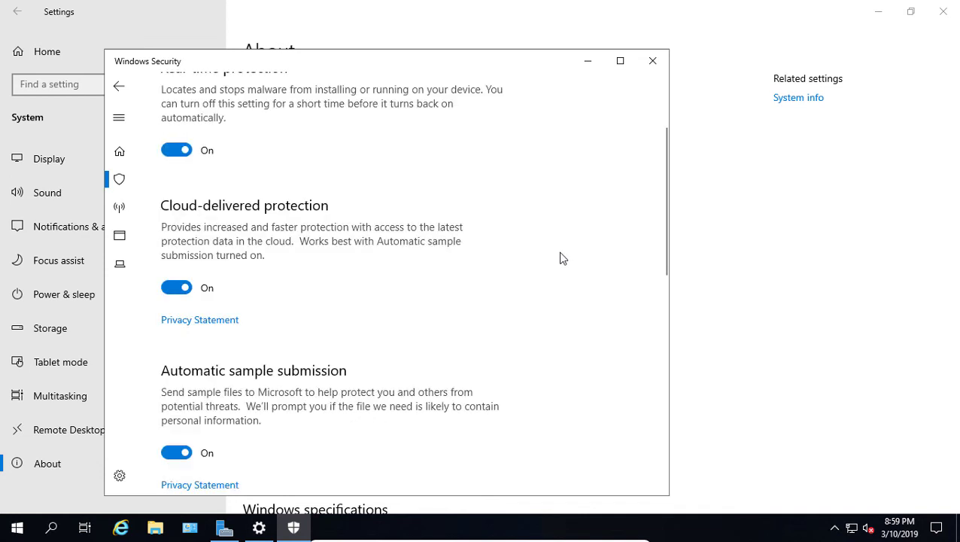
scroll(559, 258, down, 4)
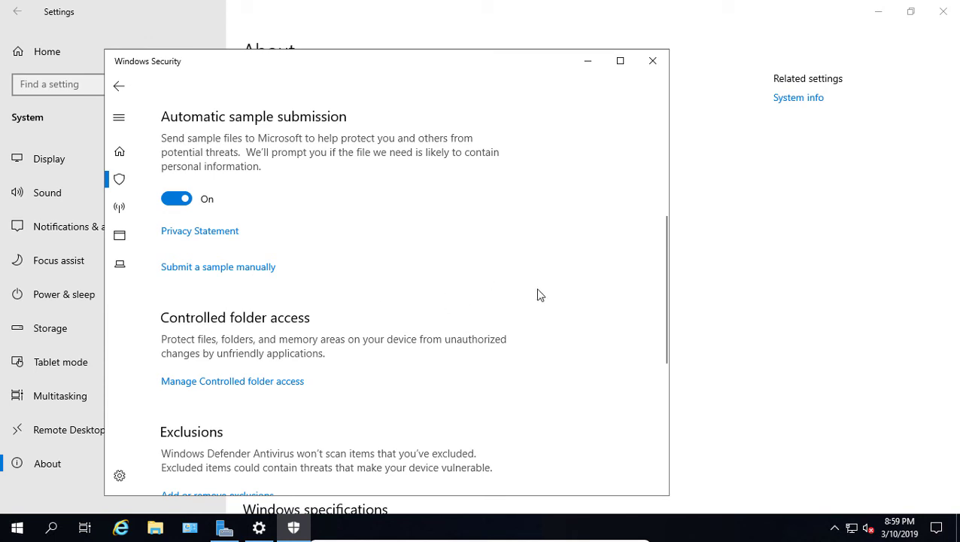
scroll(583, 294, down, 3)
scroll(583, 297, down, 2)
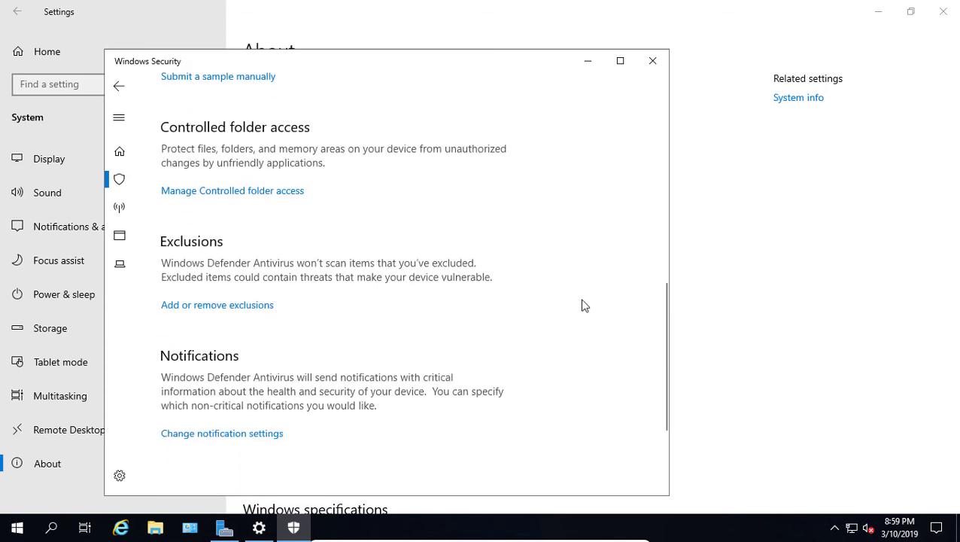
click(273, 193)
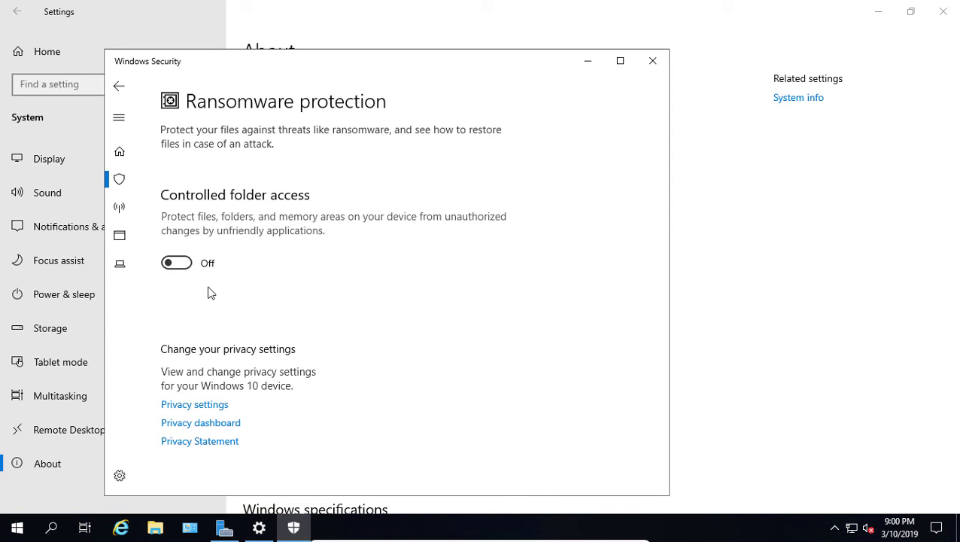
click(186, 264)
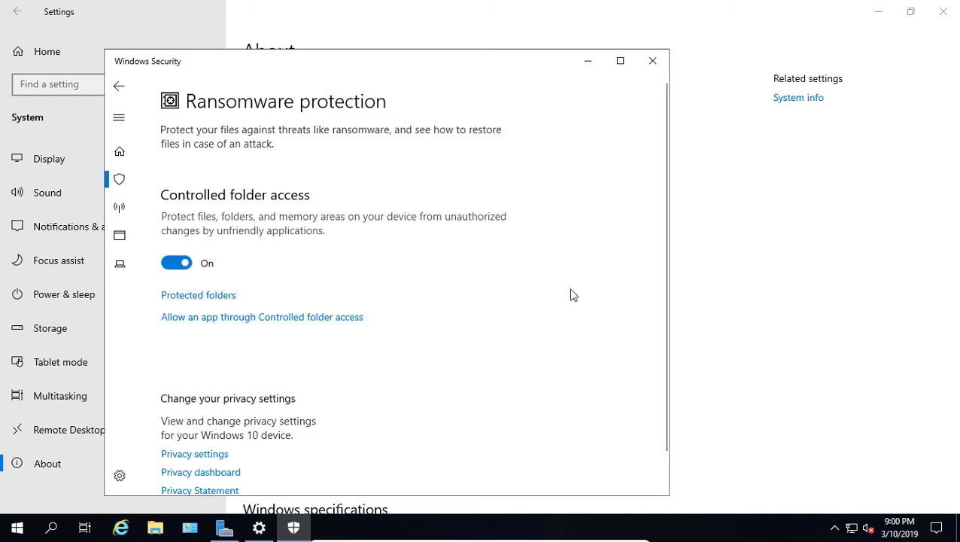
Review the list of protected folders and the option for adding one, and return to the ransomware protection page
click(217, 302)
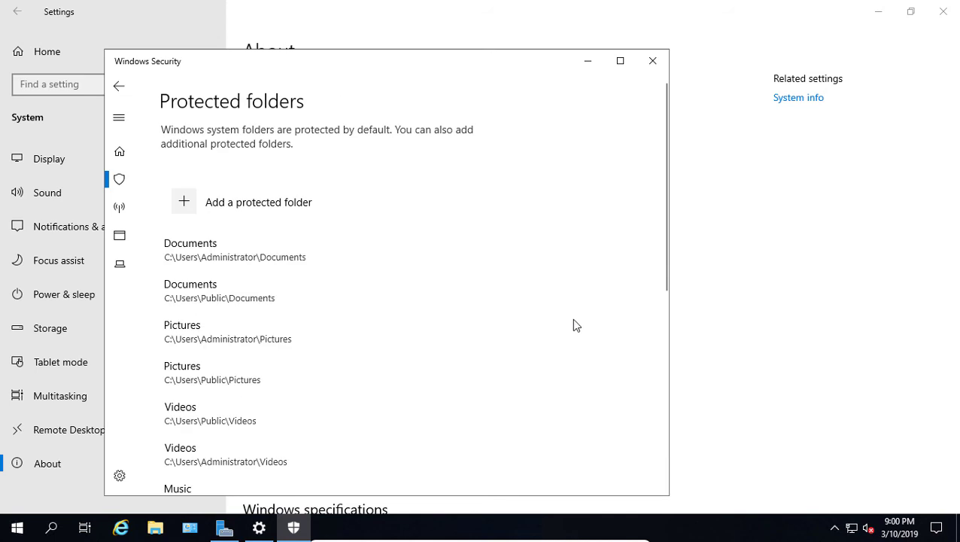
scroll(573, 325, down, 3)
scroll(574, 325, up, 3)
scroll(573, 321, down, 4)
scroll(573, 325, down, 2)
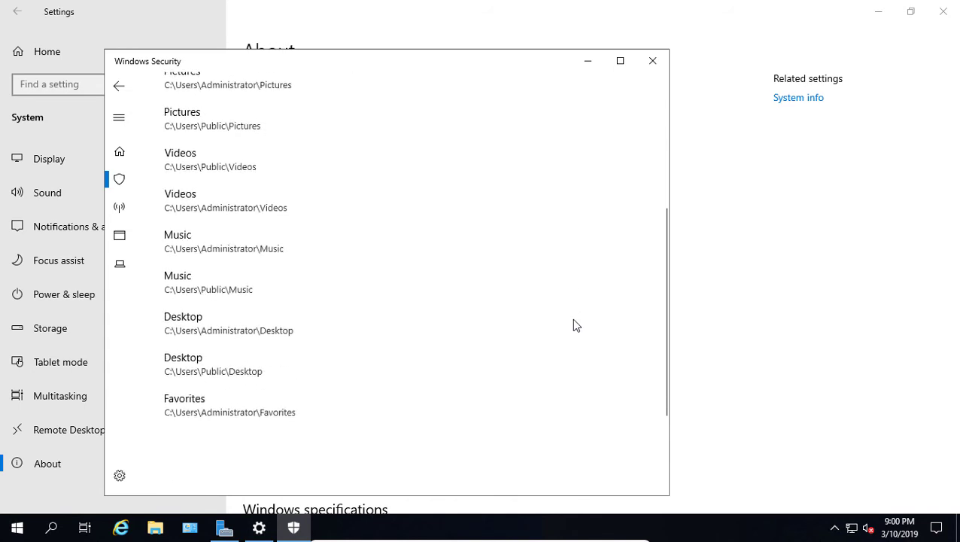
scroll(573, 325, up, 5)
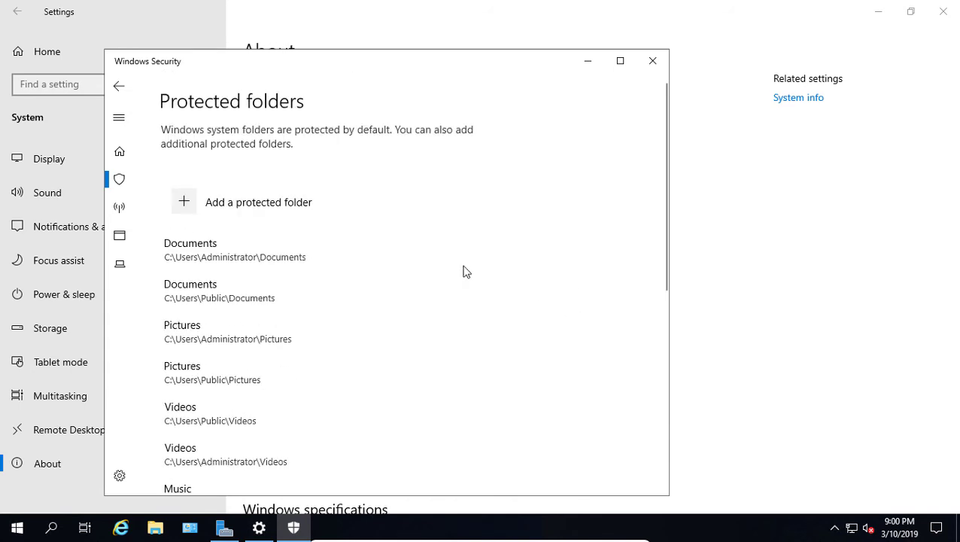
click(295, 200)
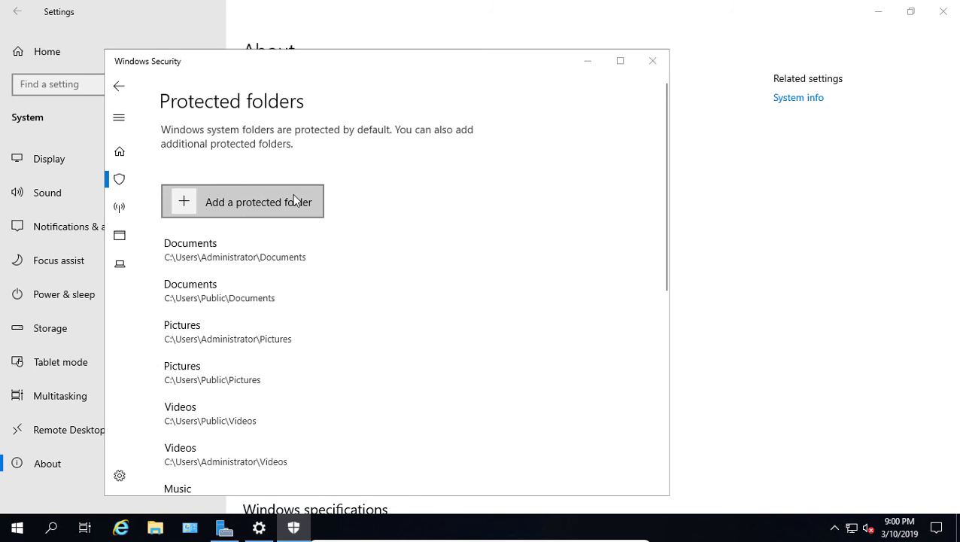
click(554, 362)
click(118, 88)
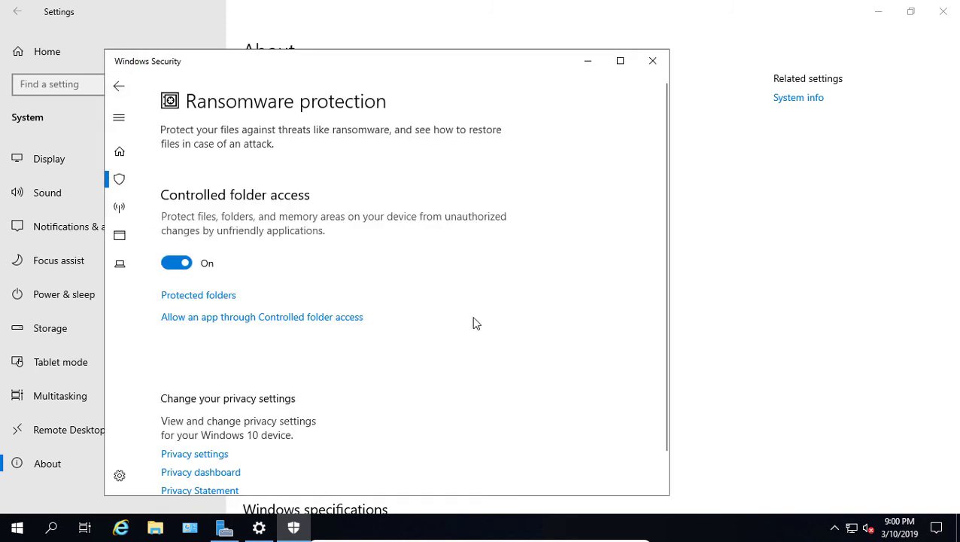
Check the options for allowing an app through Controlled folder access, and return to the virus and threat protection settings
click(322, 320)
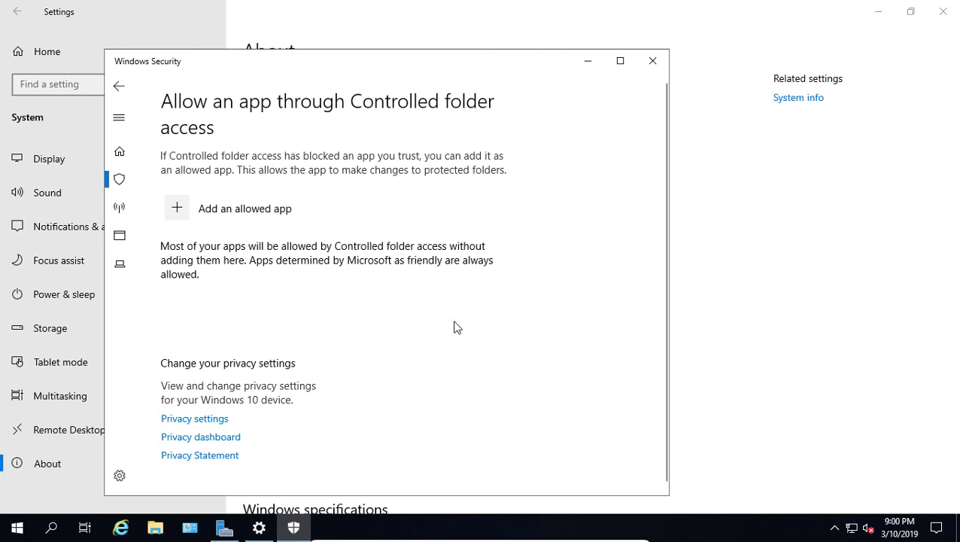
click(261, 206)
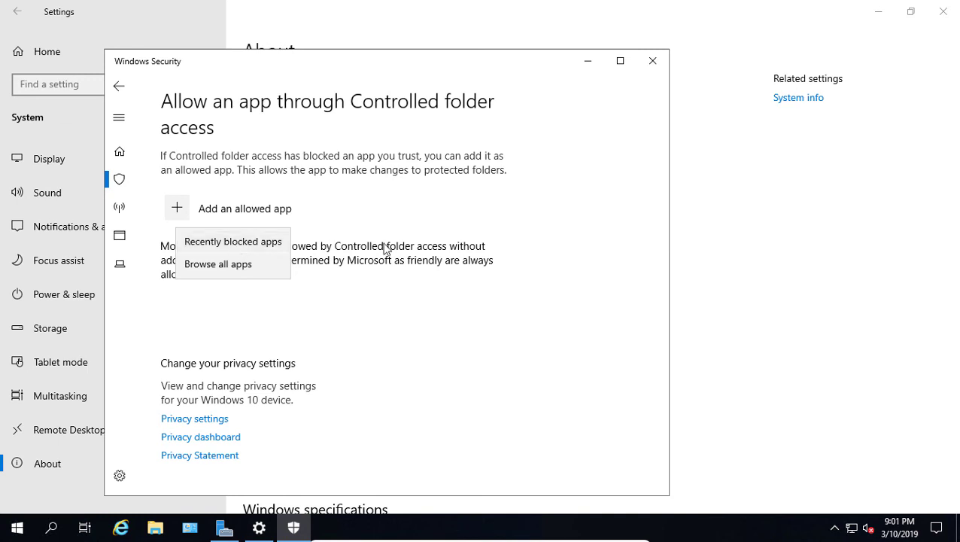
key(alt+Left)
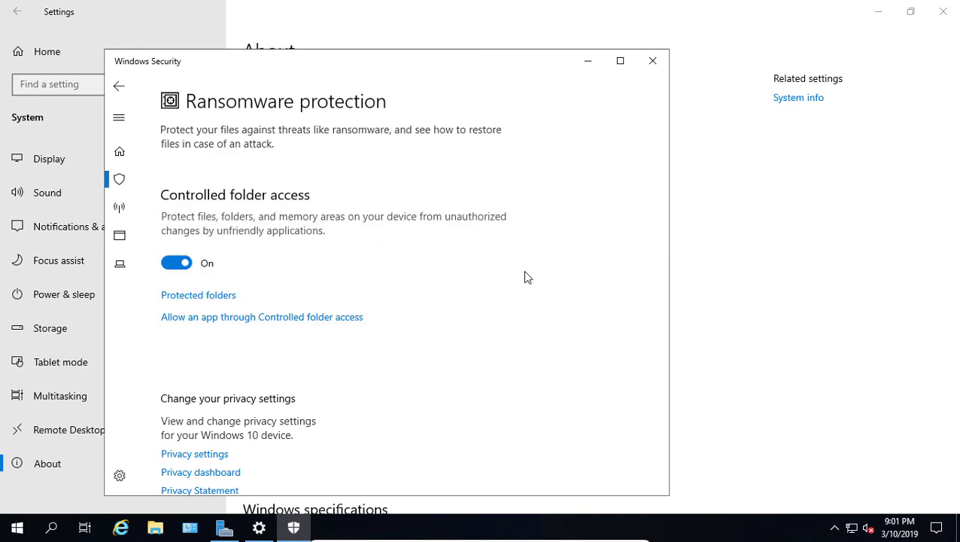
click(118, 85)
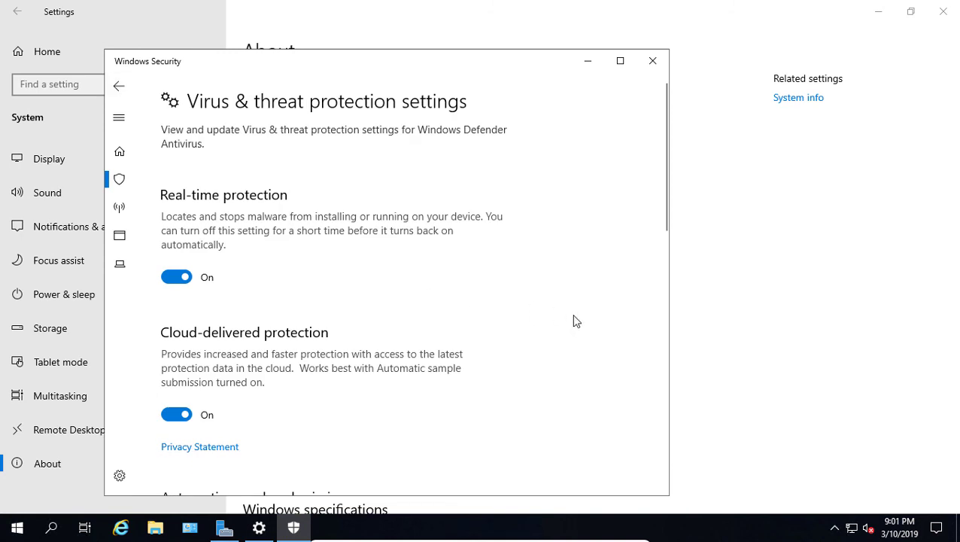
Start adding a folder exclusion for antivirus scans and browse to Local Disk (C:)
scroll(576, 320, down, 5)
scroll(575, 321, down, 6)
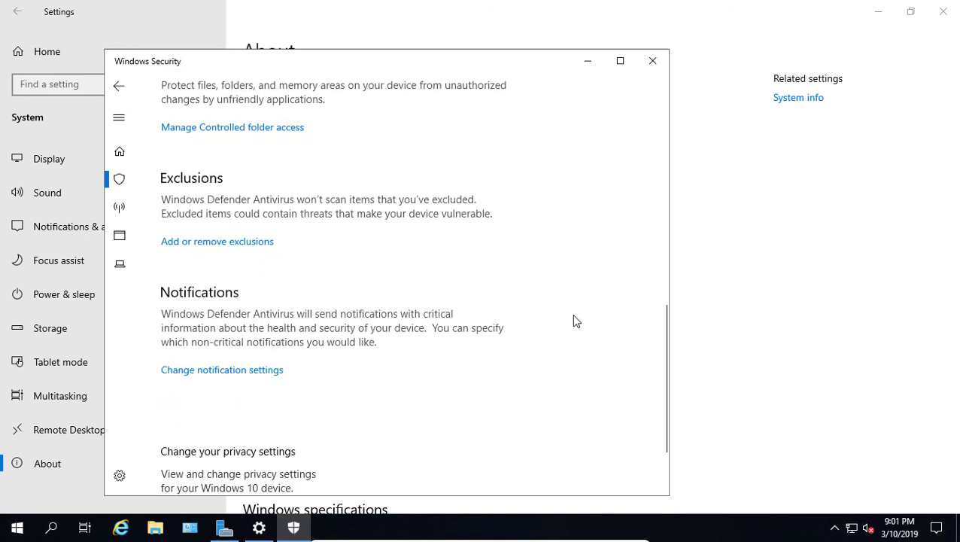
scroll(576, 321, down, 1)
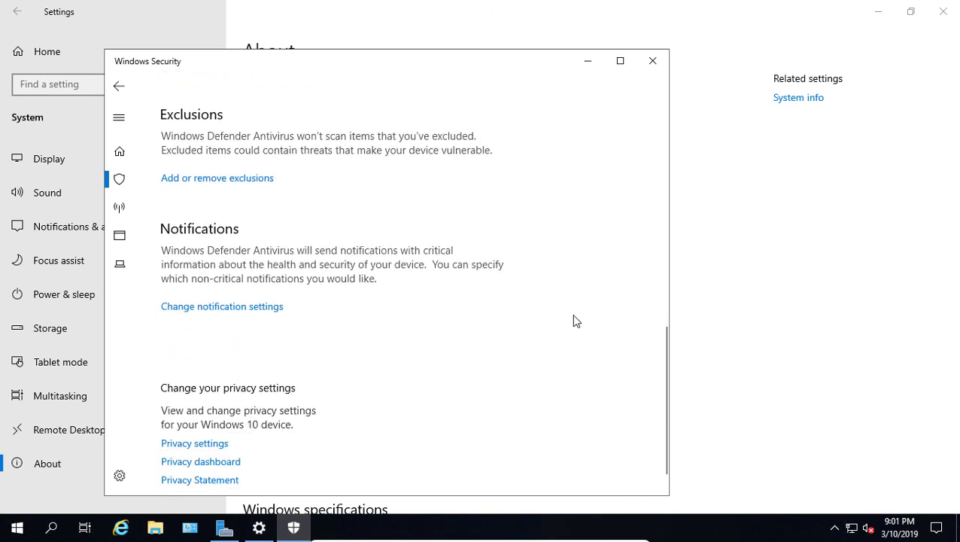
click(246, 184)
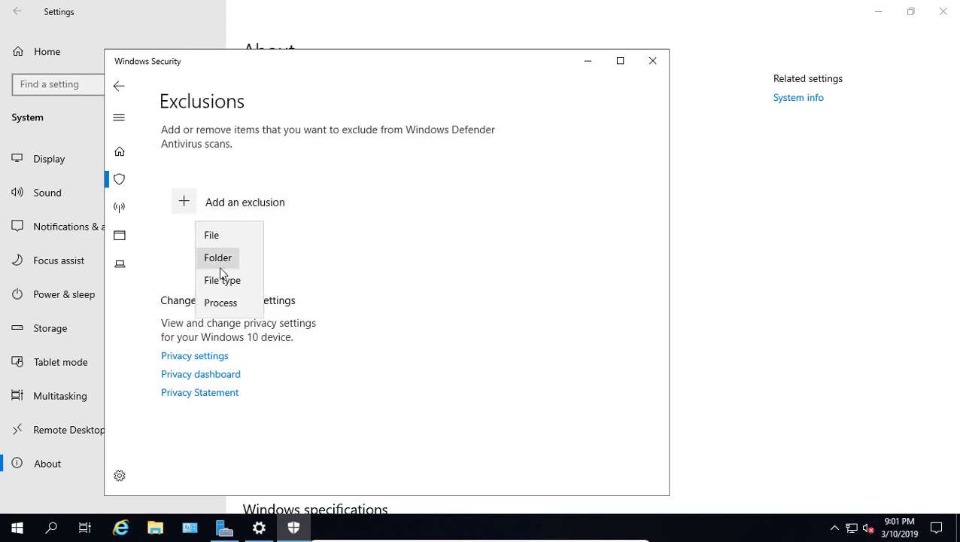
click(216, 256)
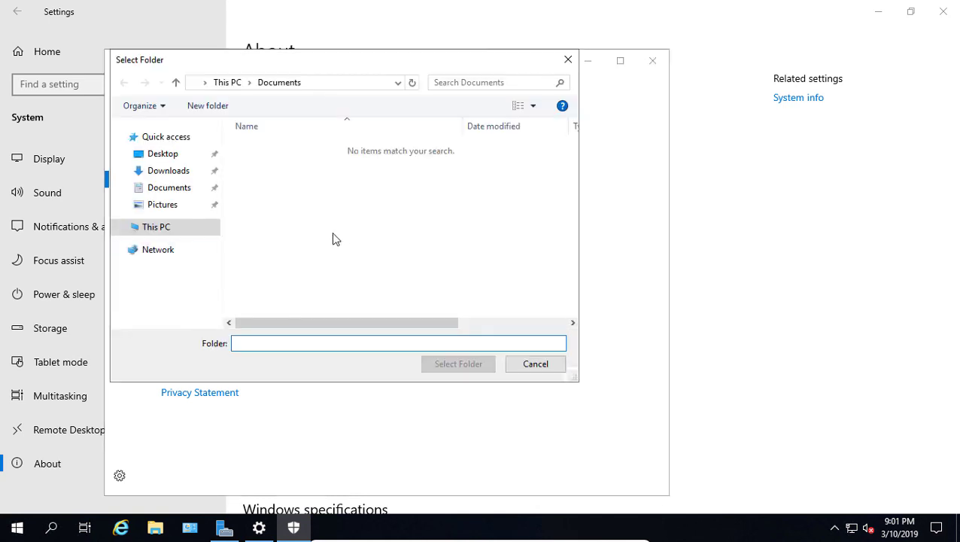
click(167, 226)
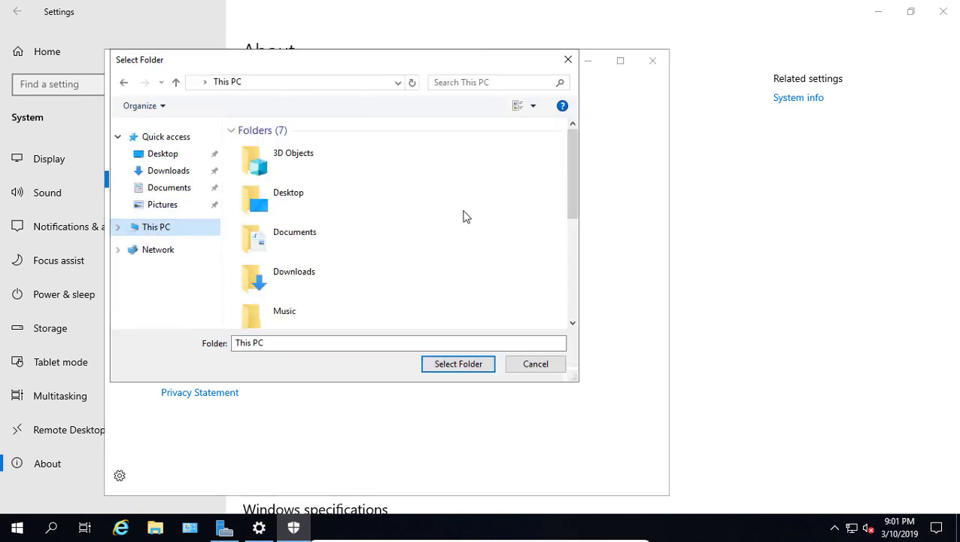
scroll(356, 229, down, 3)
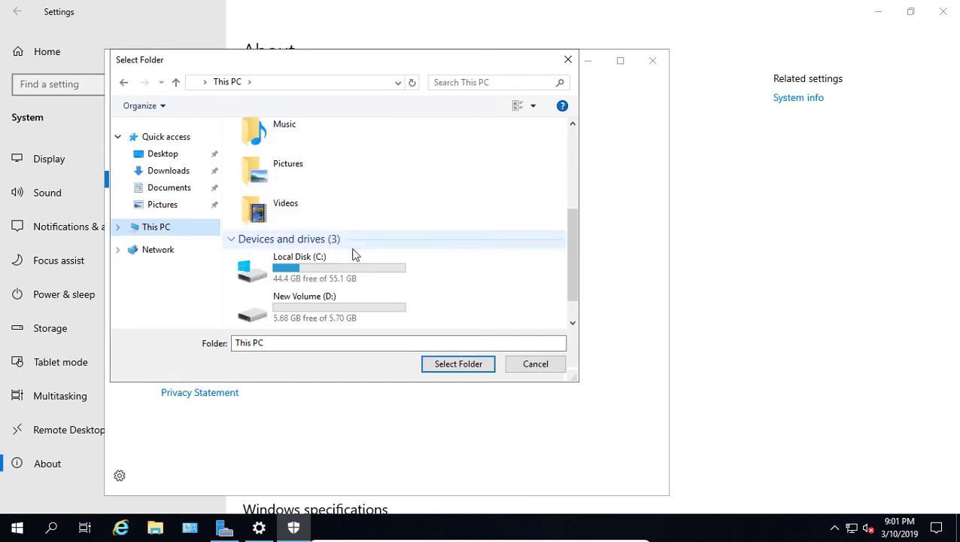
double_click(334, 272)
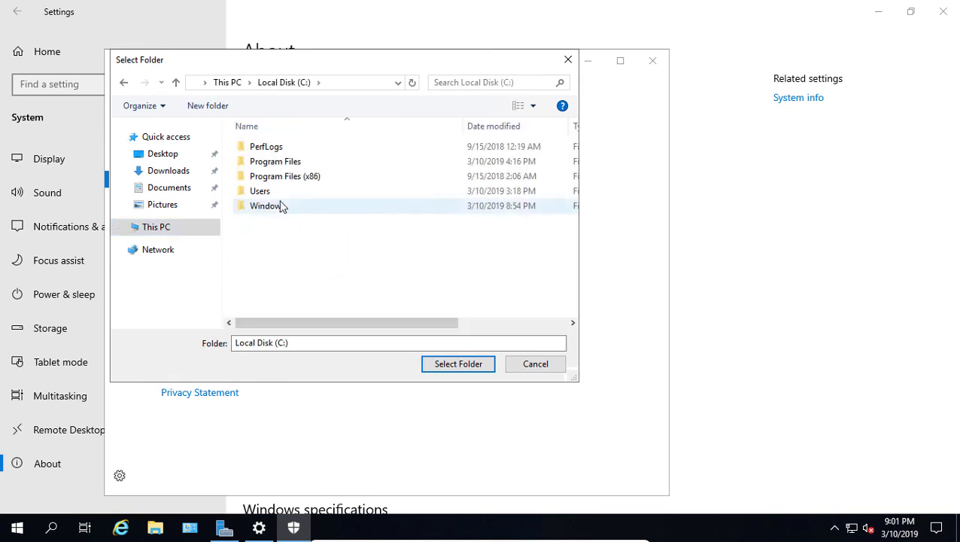
Create a folder with the default name on the C: drive and select it as the scan exclusion
right_click(272, 236)
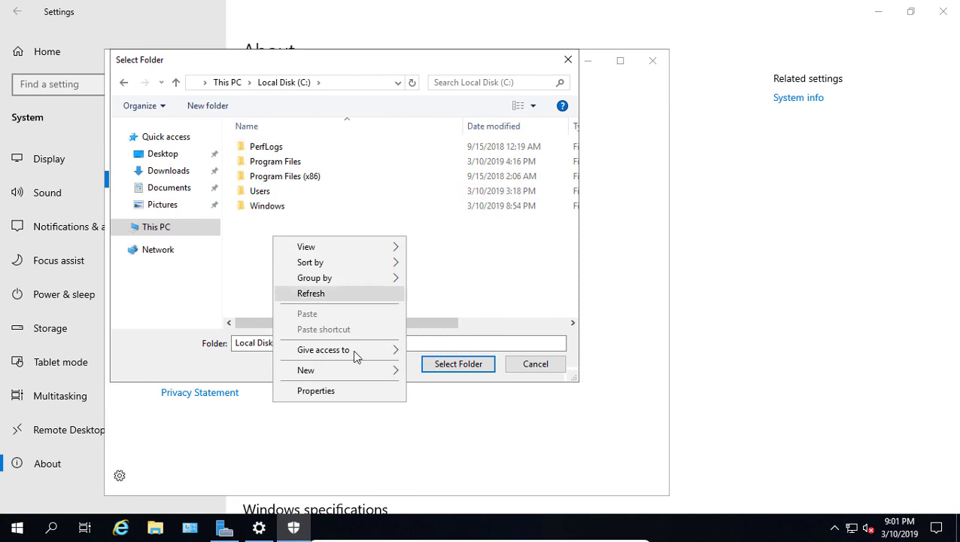
mouse_move(362, 377)
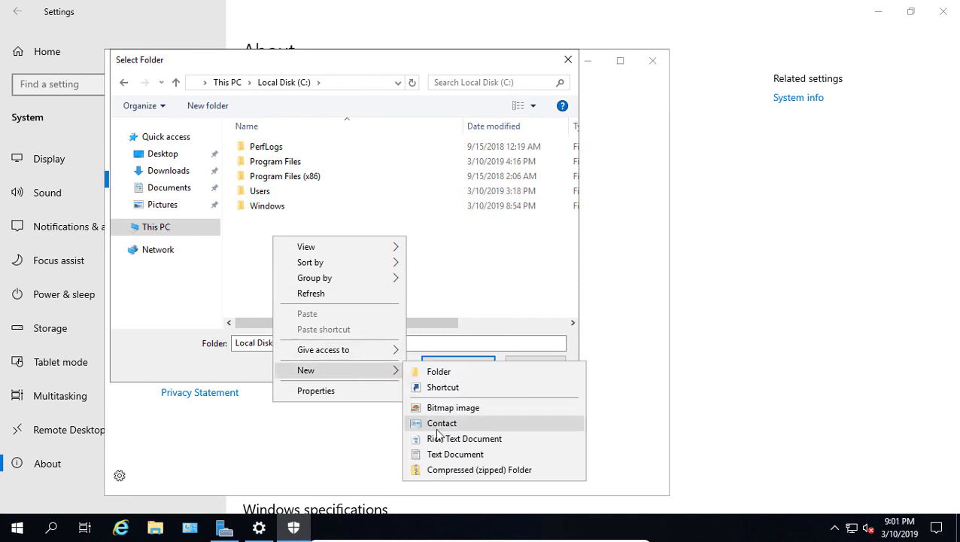
click(450, 369)
key(Return)
double_click(283, 219)
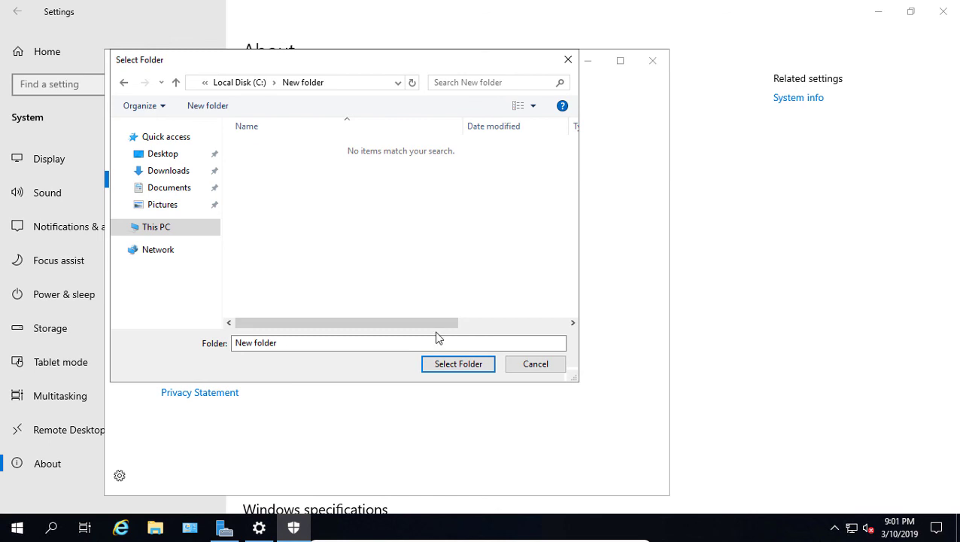
click(457, 368)
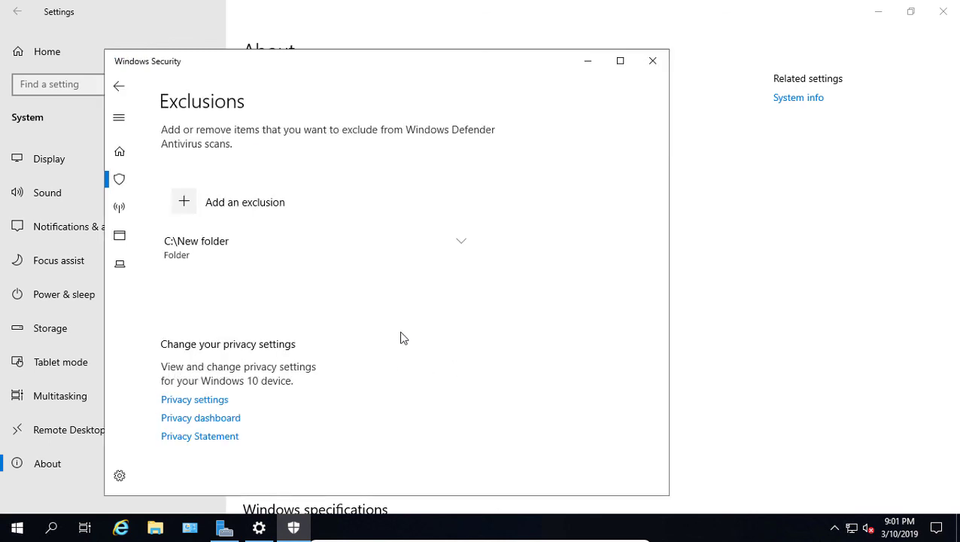
Review the Windows Security notification options and return to the virus and threat protection settings
click(119, 86)
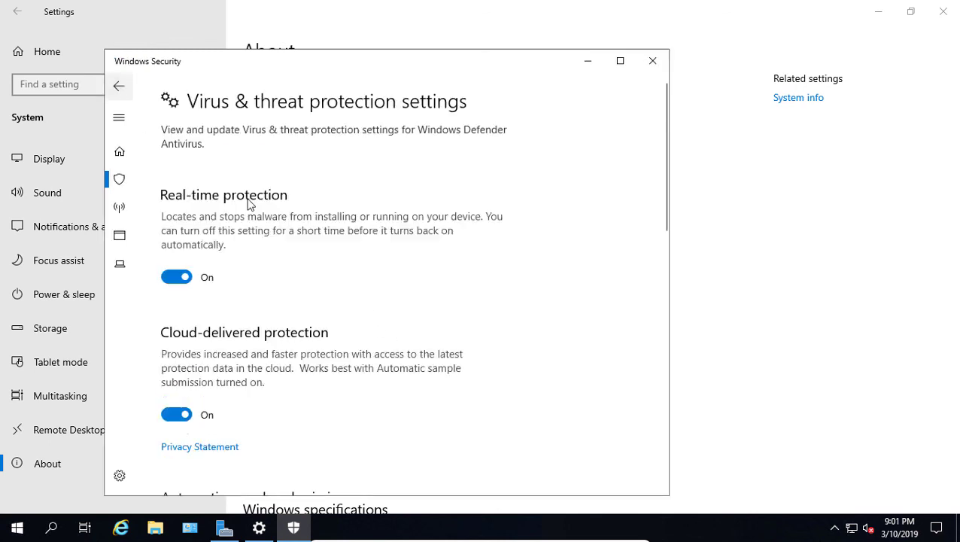
scroll(377, 323, down, 2)
scroll(378, 324, down, 10)
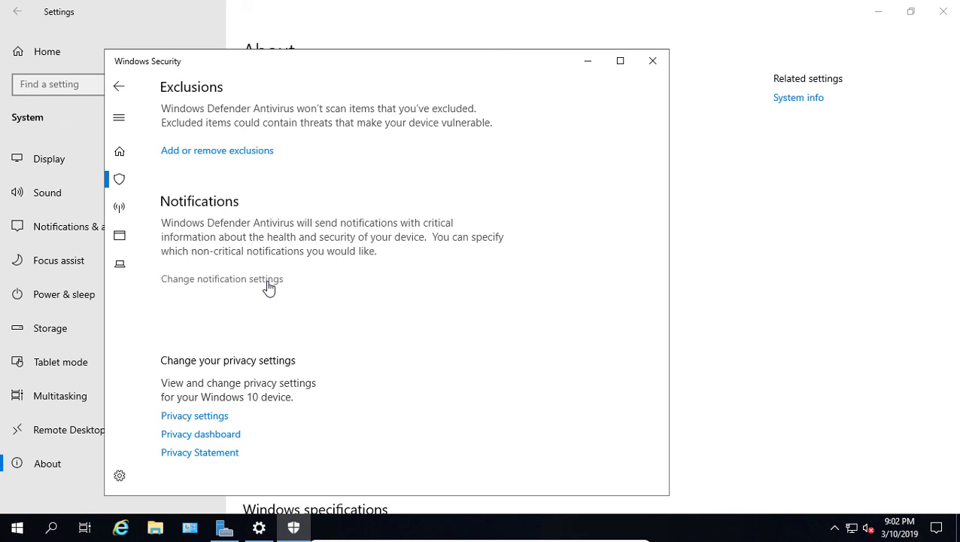
click(282, 278)
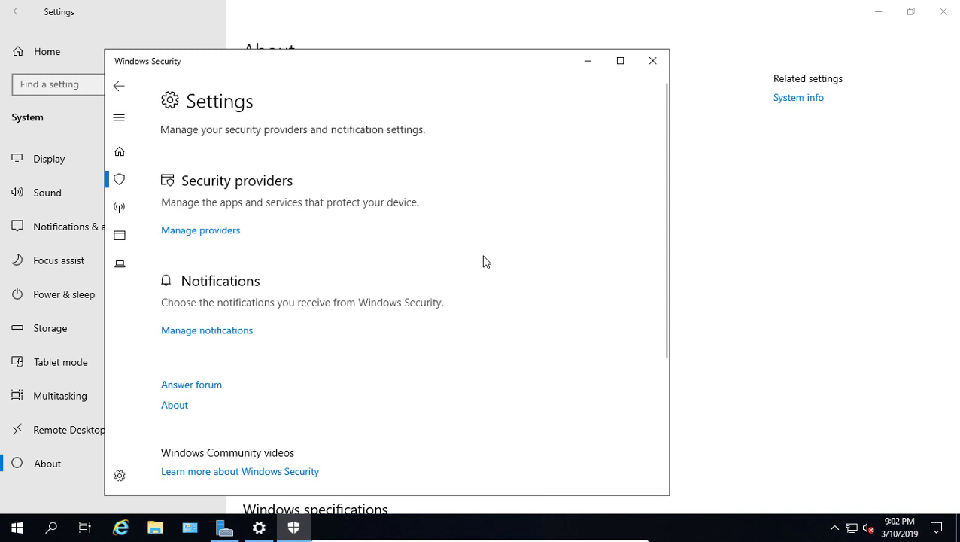
scroll(483, 261, down, 3)
click(243, 205)
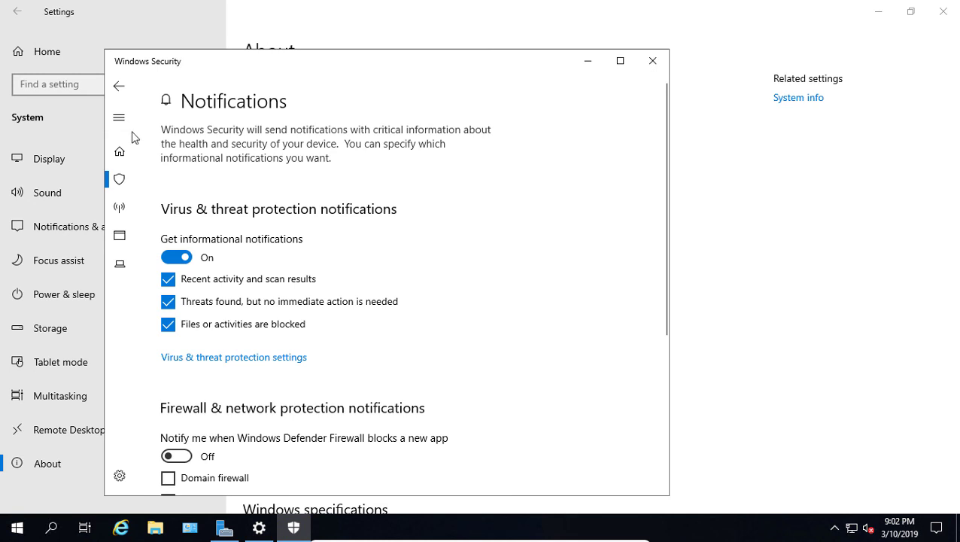
click(120, 87)
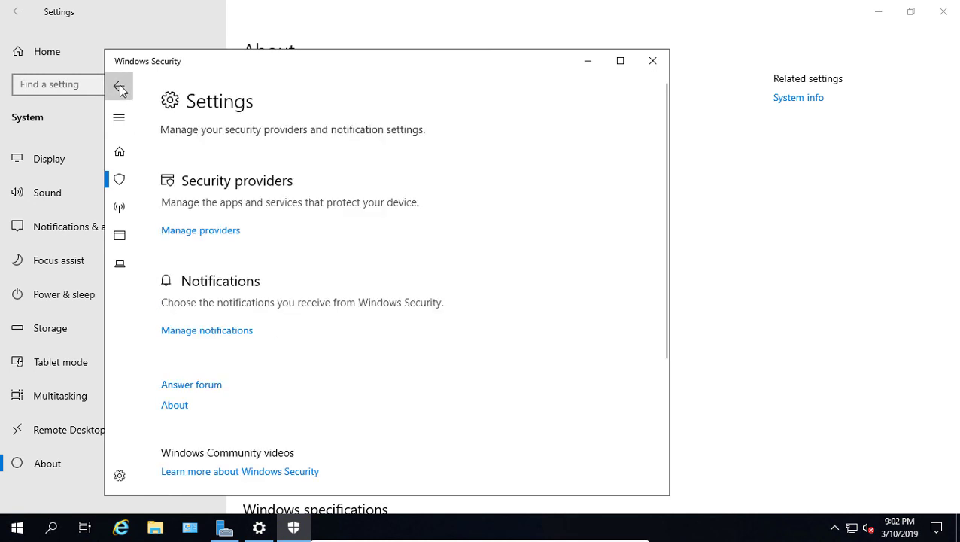
click(119, 87)
scroll(531, 332, down, 5)
scroll(532, 332, down, 3)
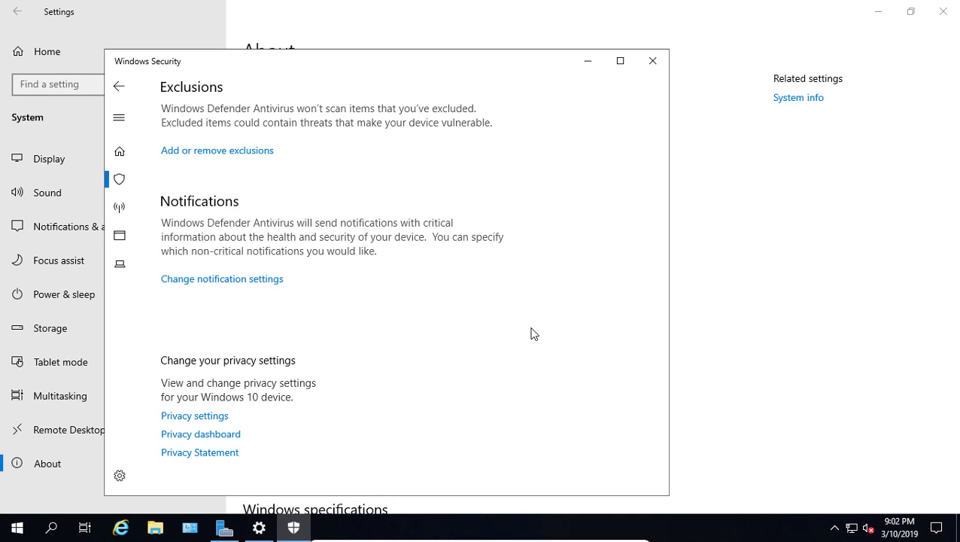